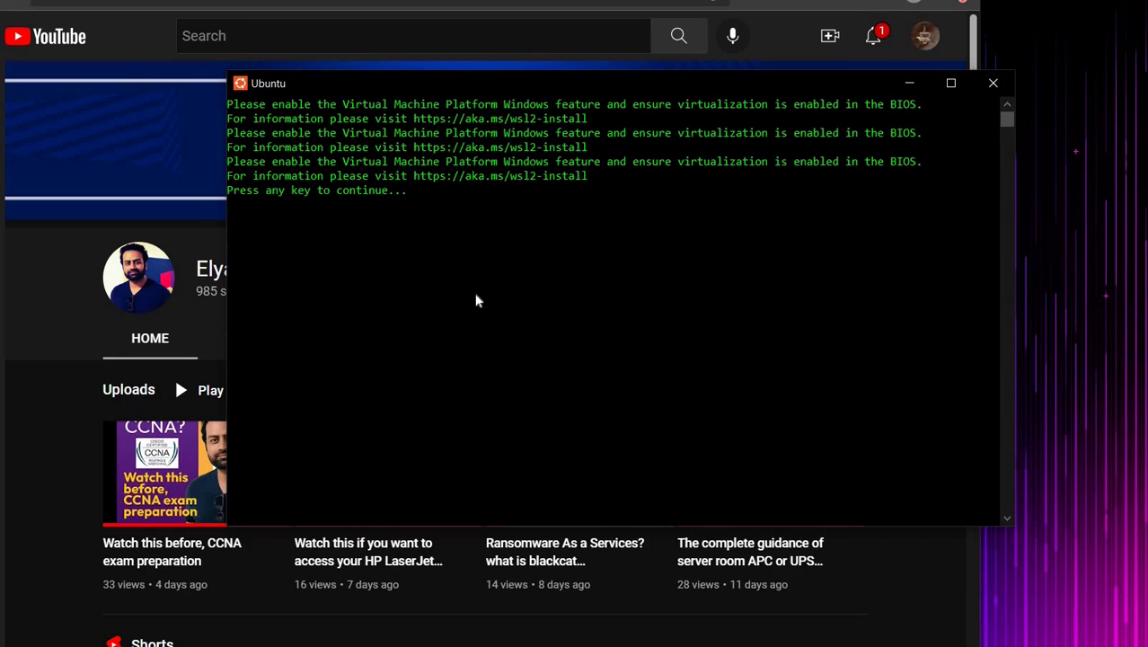
# - Clear the terminal's selection and position the Windows Features dialog over the Ubuntu window
pyautogui.click(506, 239)
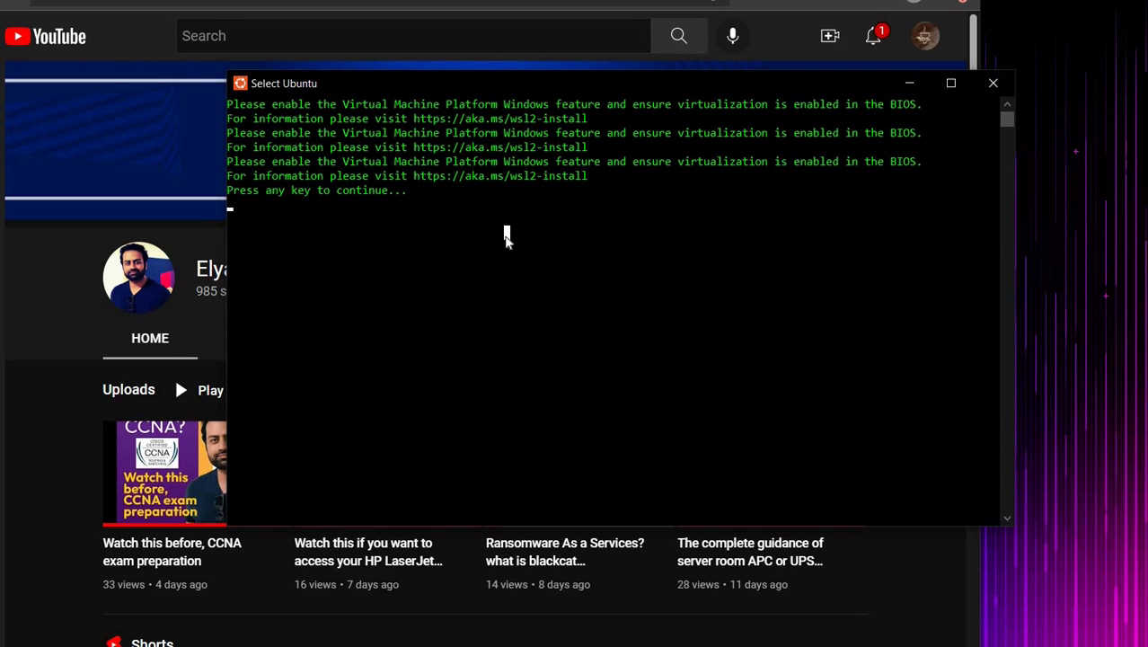
pyautogui.press('Escape')
pyautogui.press('Return')
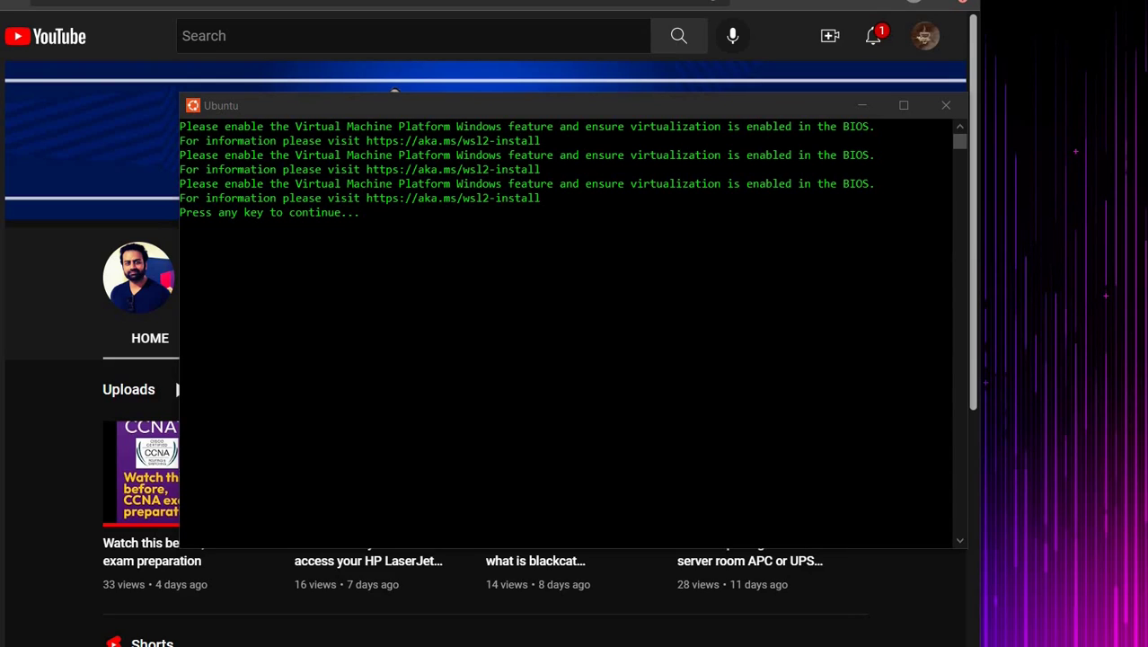
pyautogui.moveTo(680, 107); pyautogui.dragTo(497, 133)
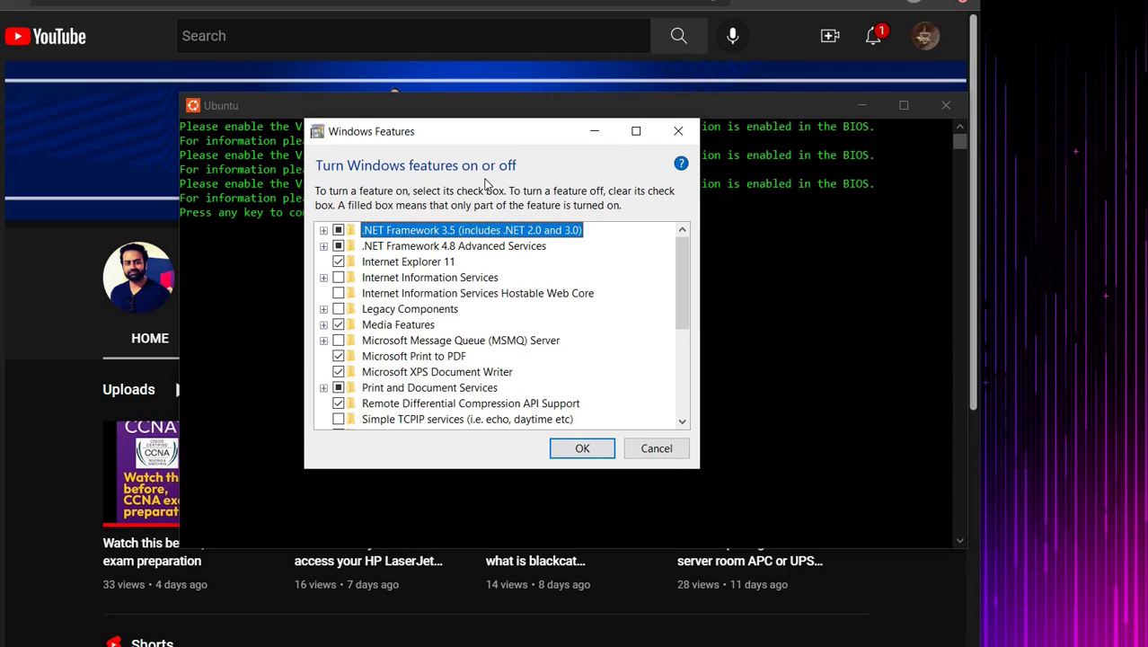
# - Scroll down the feature list and tick the Virtual Machine Platform checkbox
pyautogui.scroll(-1, 393, 346)
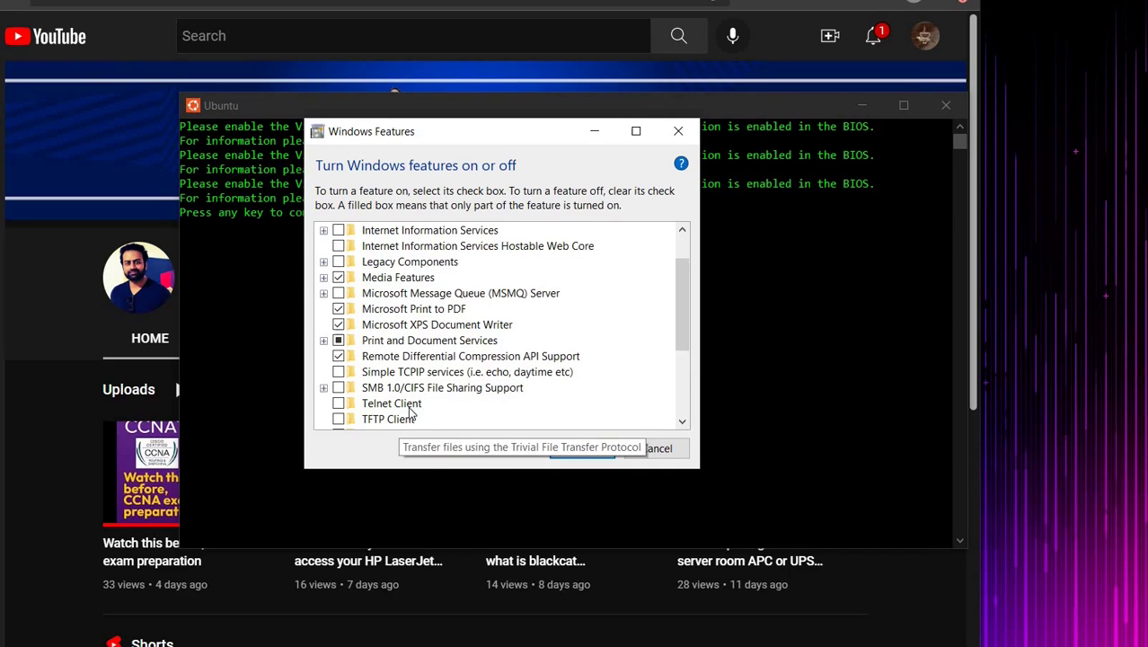
pyautogui.scroll(-1, 433, 347)
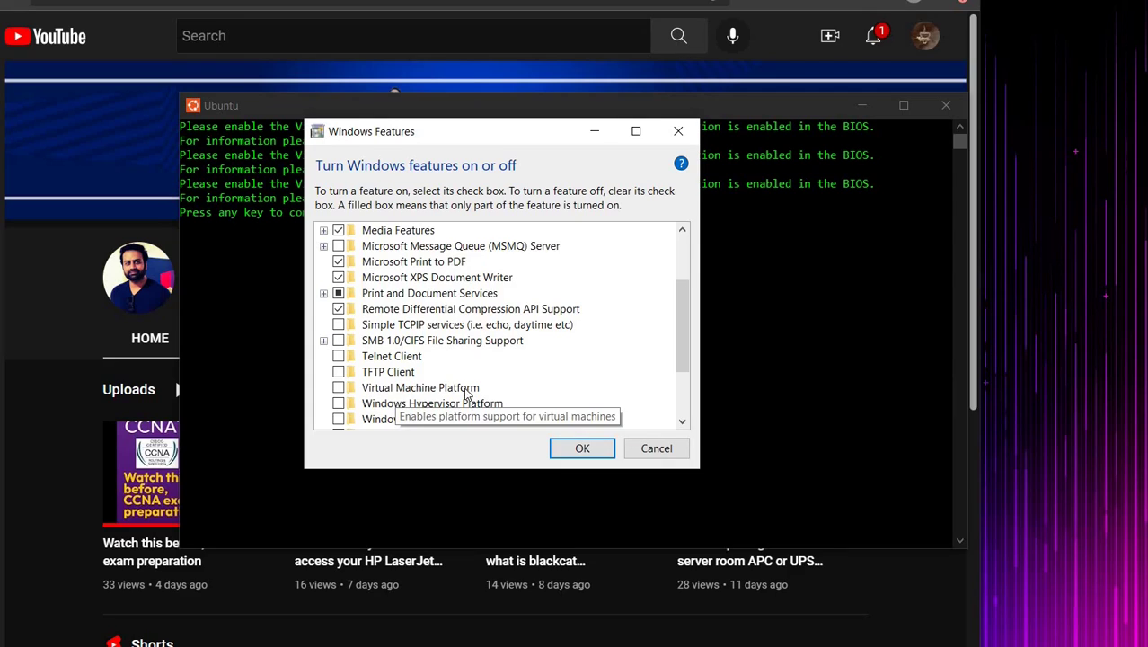
pyautogui.click(338, 387)
pyautogui.click(415, 388)
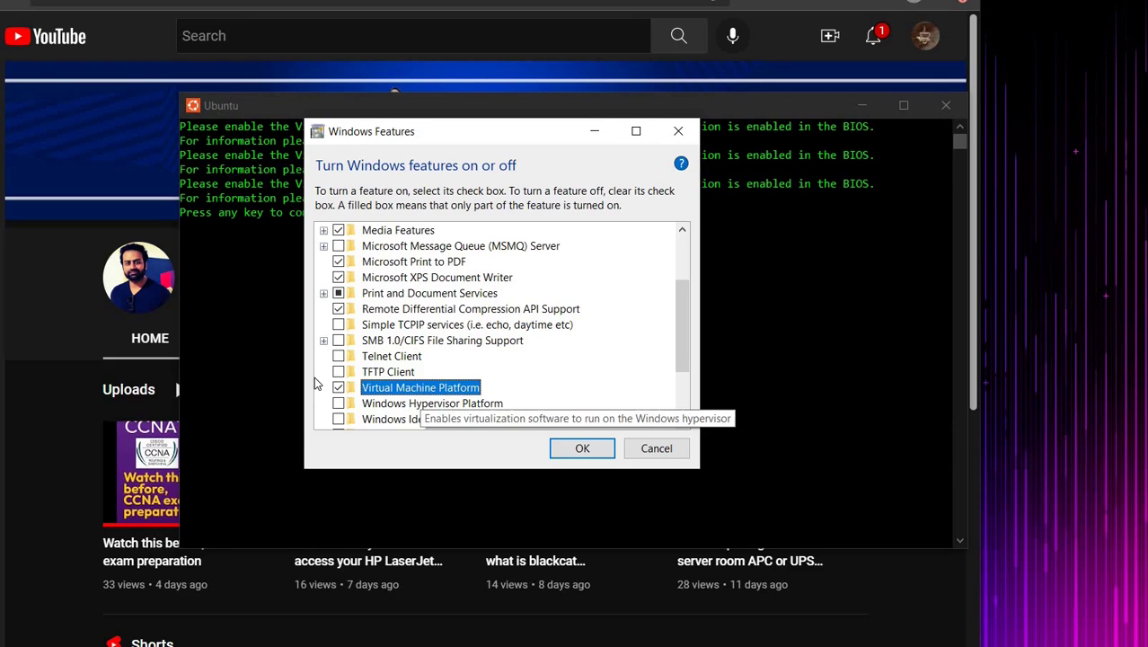
pyautogui.press('Escape')
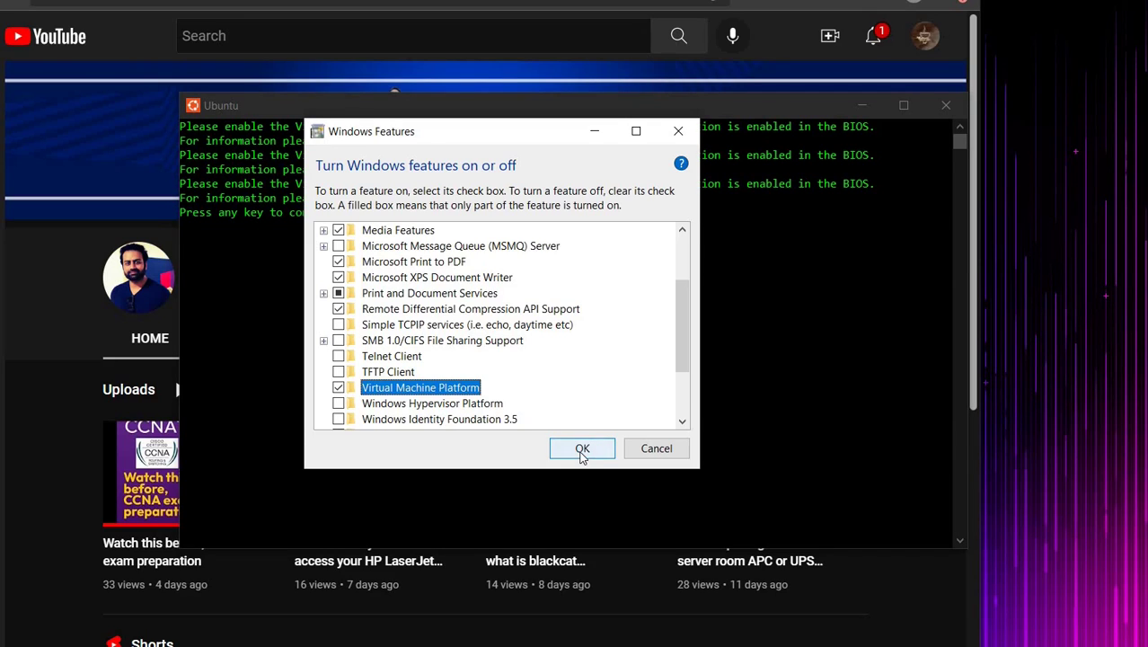
# - Confirm the Virtual Machine Platform change with OK so Windows applies it
pyautogui.click(581, 453)
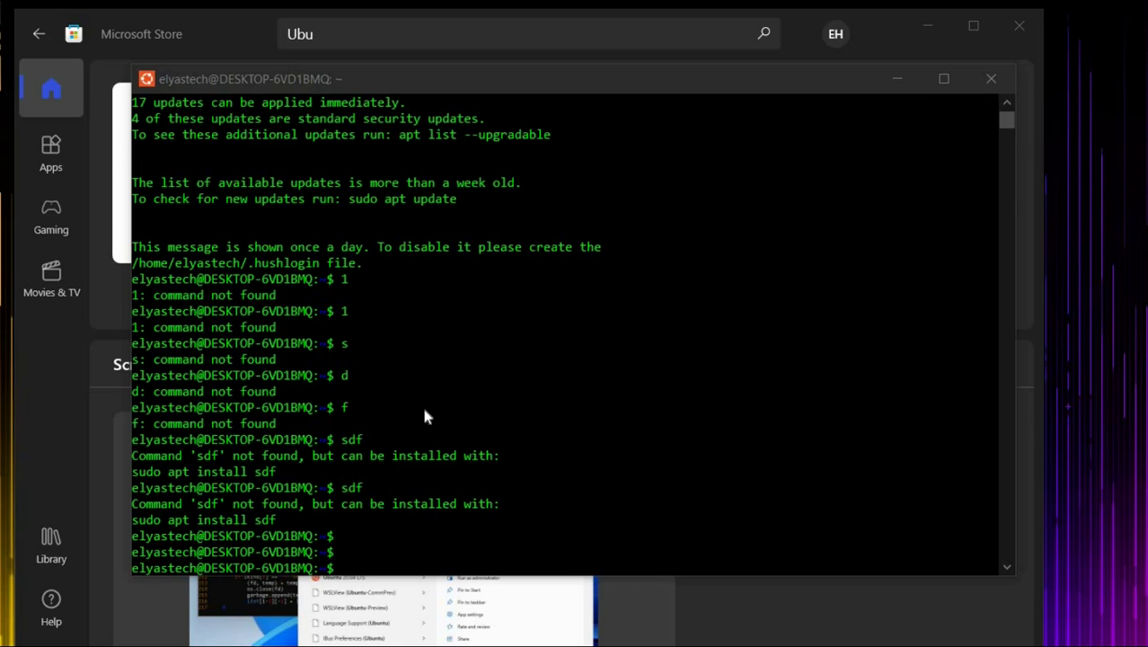
# - Test the relaunched Ubuntu shell by submitting two empty commands at the prompt
pyautogui.click(442, 401)
pyautogui.press('Return')
pyautogui.press('Return')
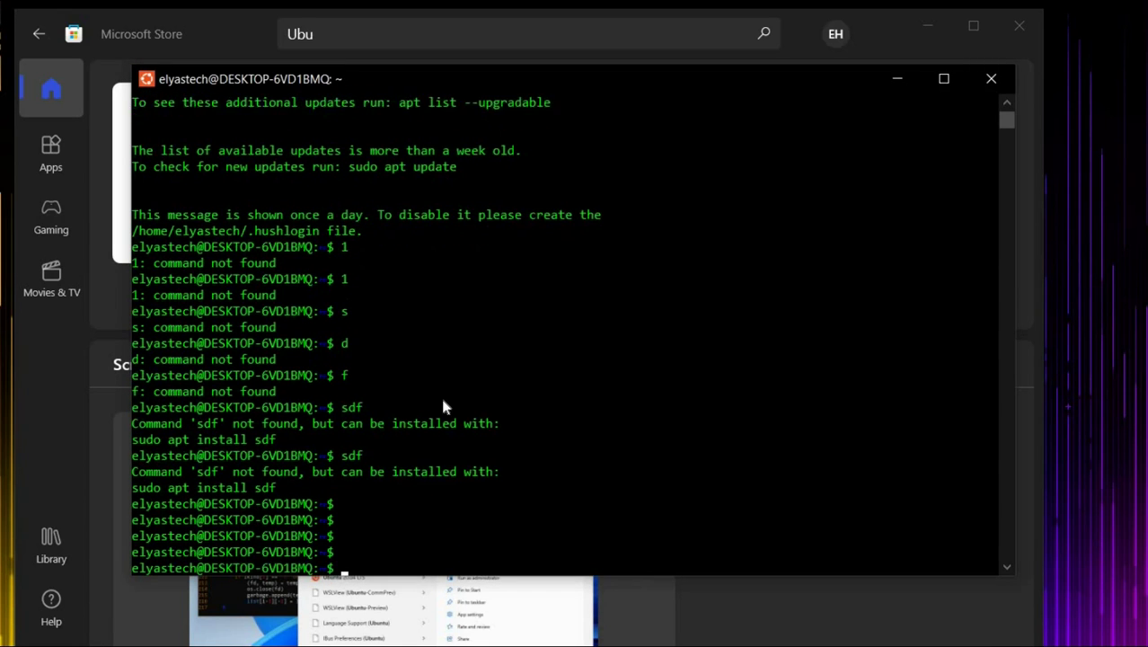
pyautogui.press('Return')
pyautogui.press('Return')
pyautogui.press('Return')
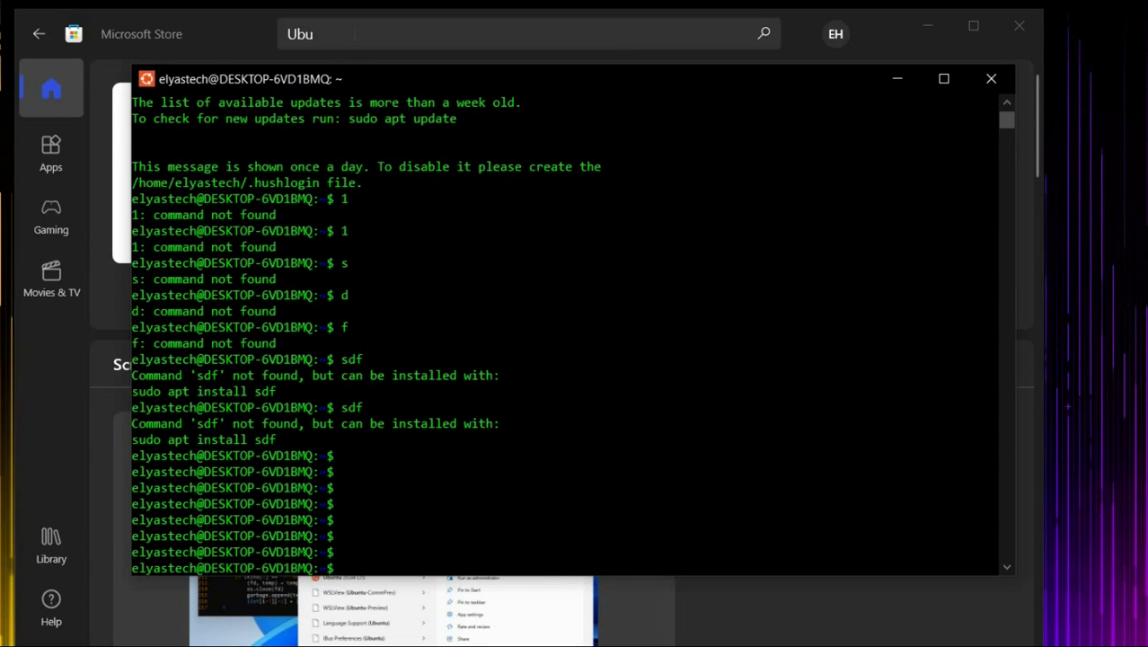
# - Close the Microsoft Store window, keeping the Ubuntu terminal open
pyautogui.click(1019, 25)
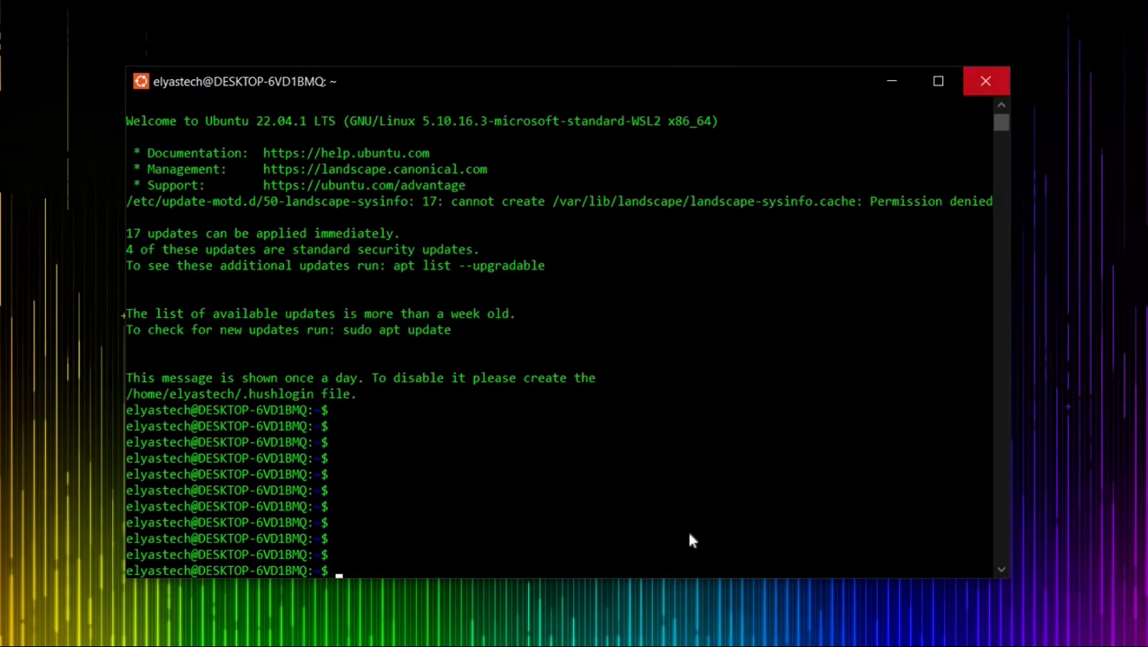